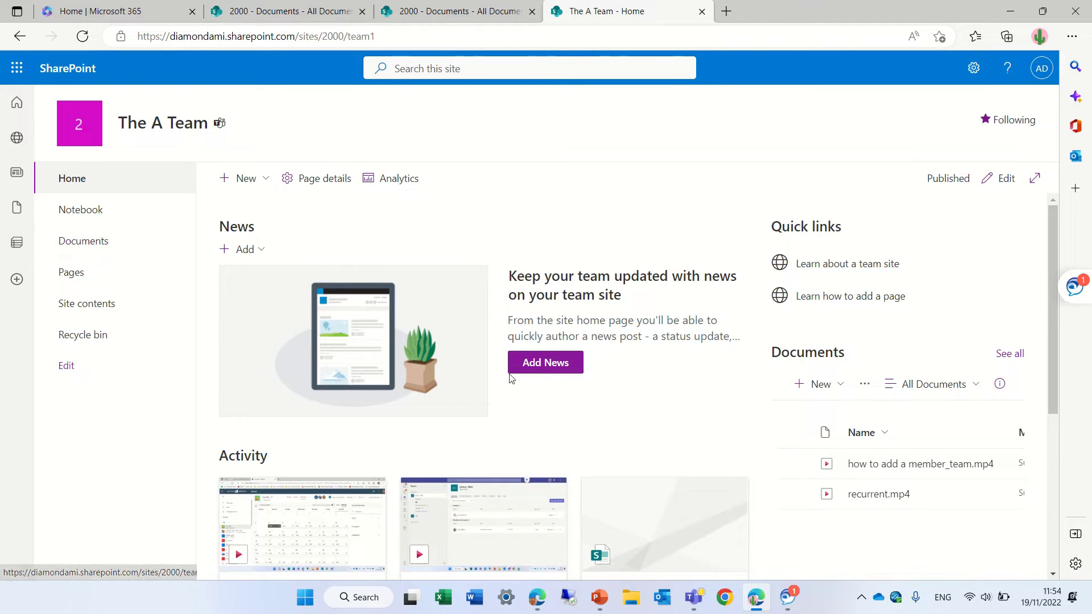
Step: Open the Documents library and select the 'how to add a member_team.mp4' video
{"action": "left_click", "coordinate": [103, 244]}
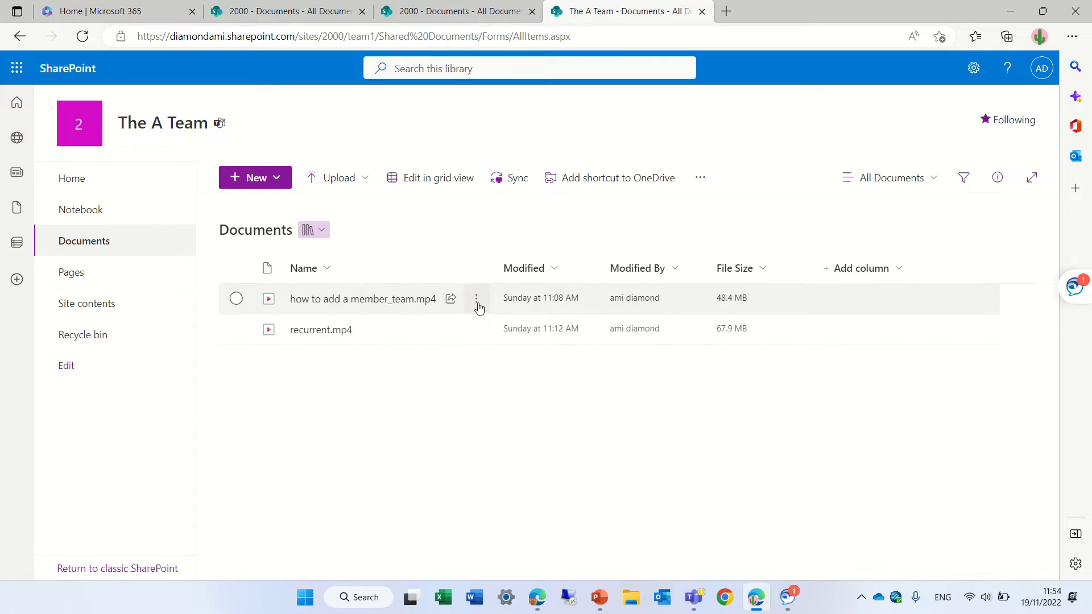
{"action": "left_click", "coordinate": [478, 303]}
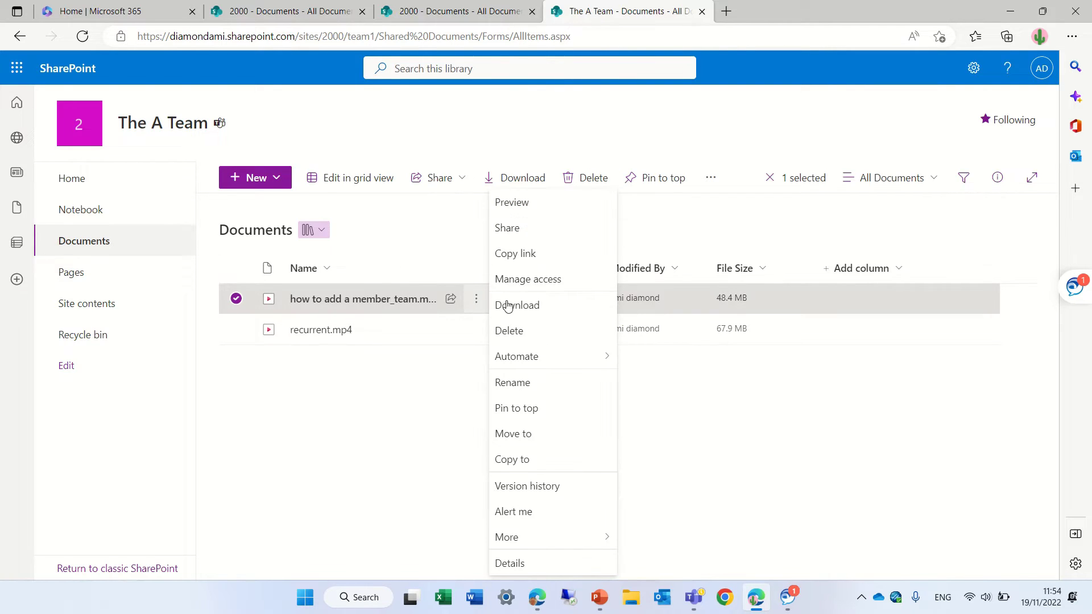
{"action": "left_click", "coordinate": [412, 417]}
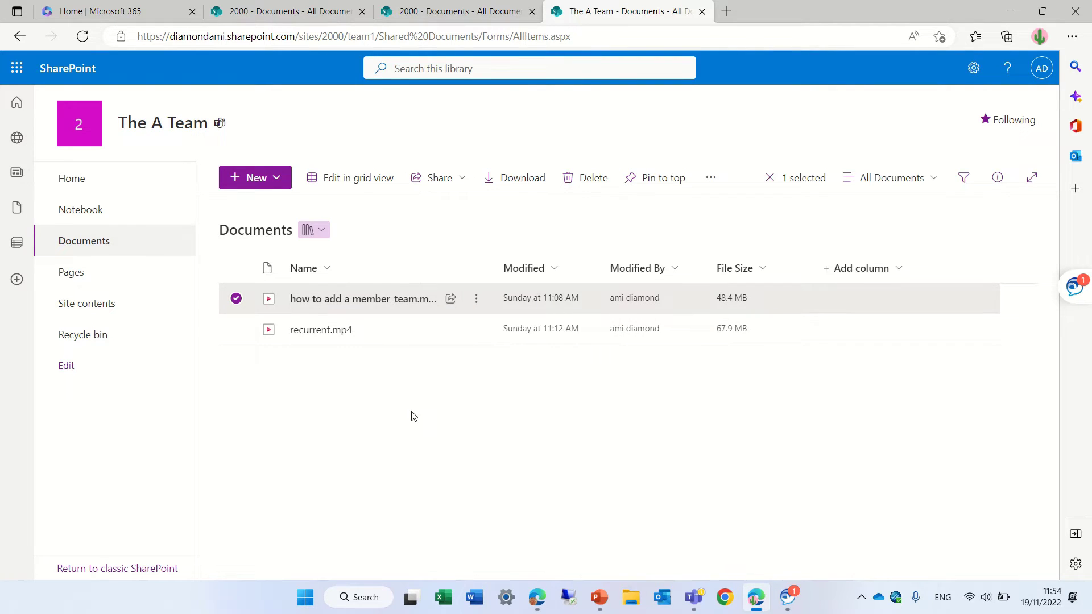
Step: Send a Can edit sharing link for 'how to add a member_team.mp4' to two recipients
{"action": "left_click", "coordinate": [451, 301]}
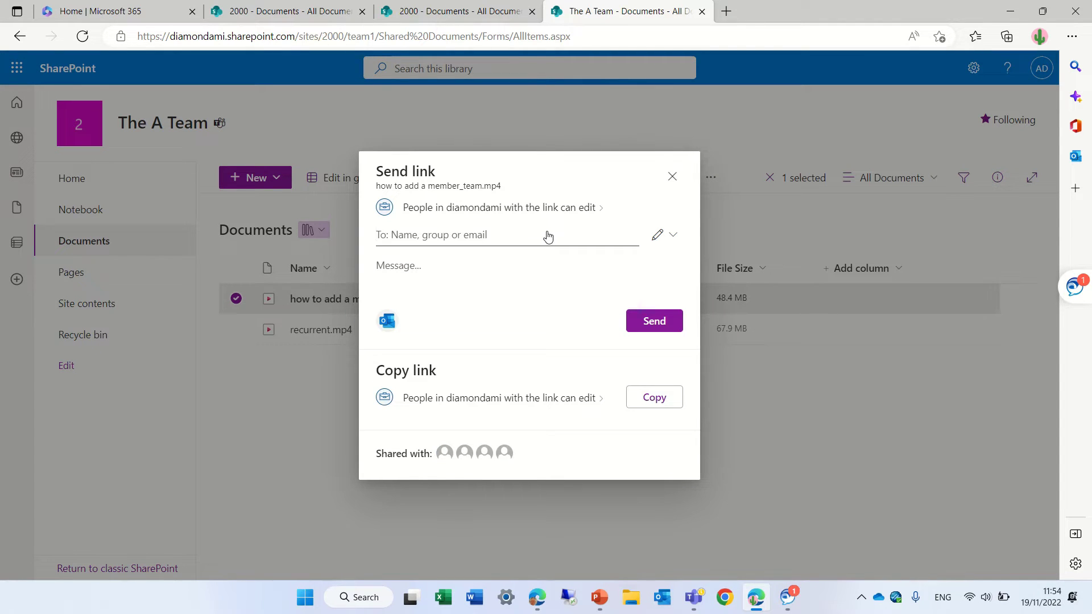
{"action": "type", "text": "alex"}
{"action": "left_click", "coordinate": [495, 261]}
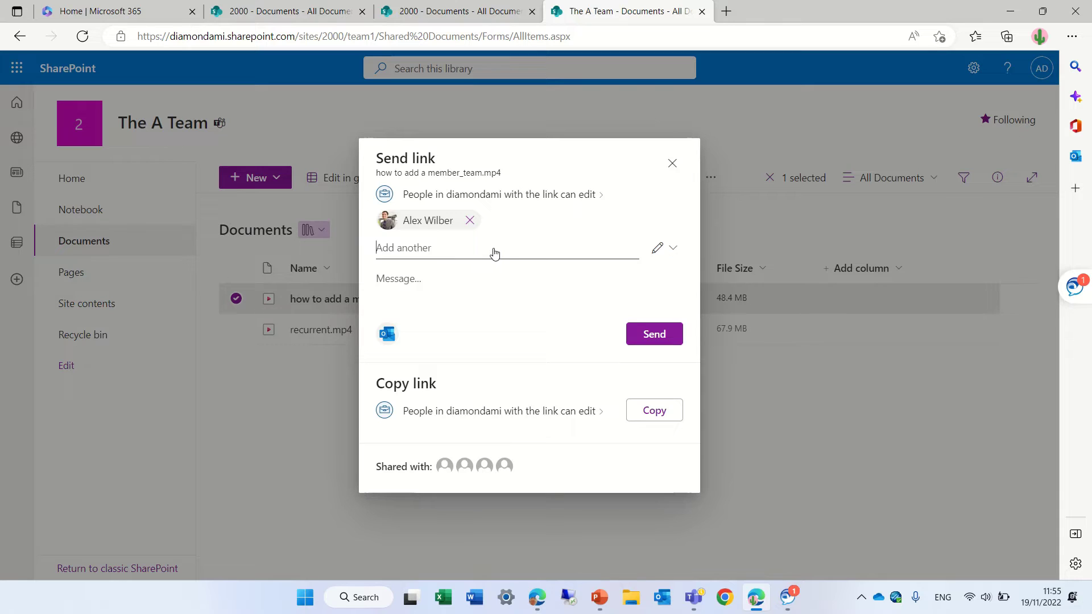
{"action": "type", "text": "lee"}
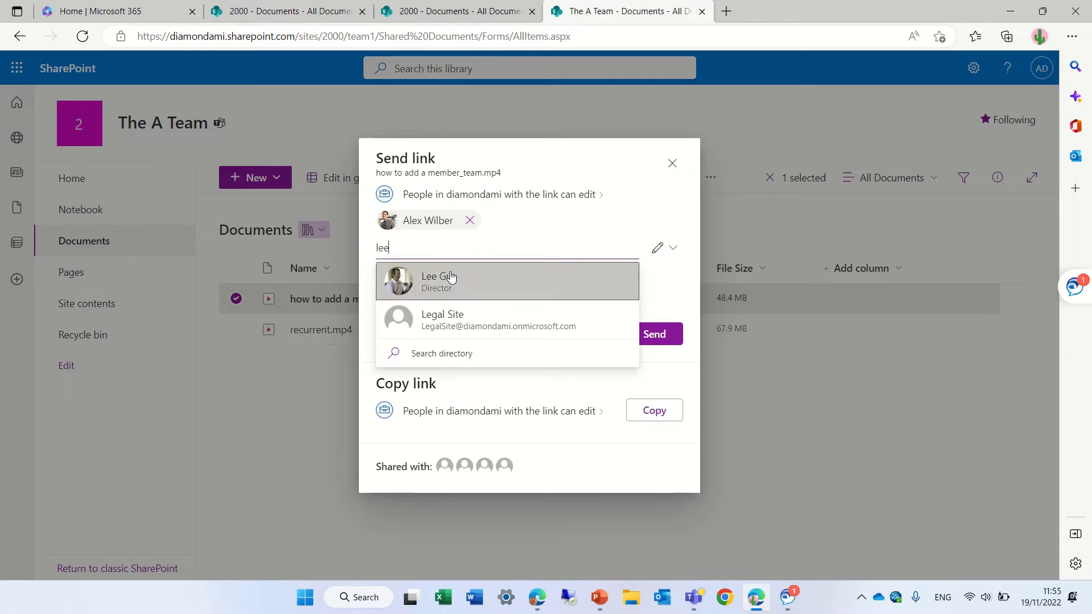
{"action": "left_click", "coordinate": [451, 277]}
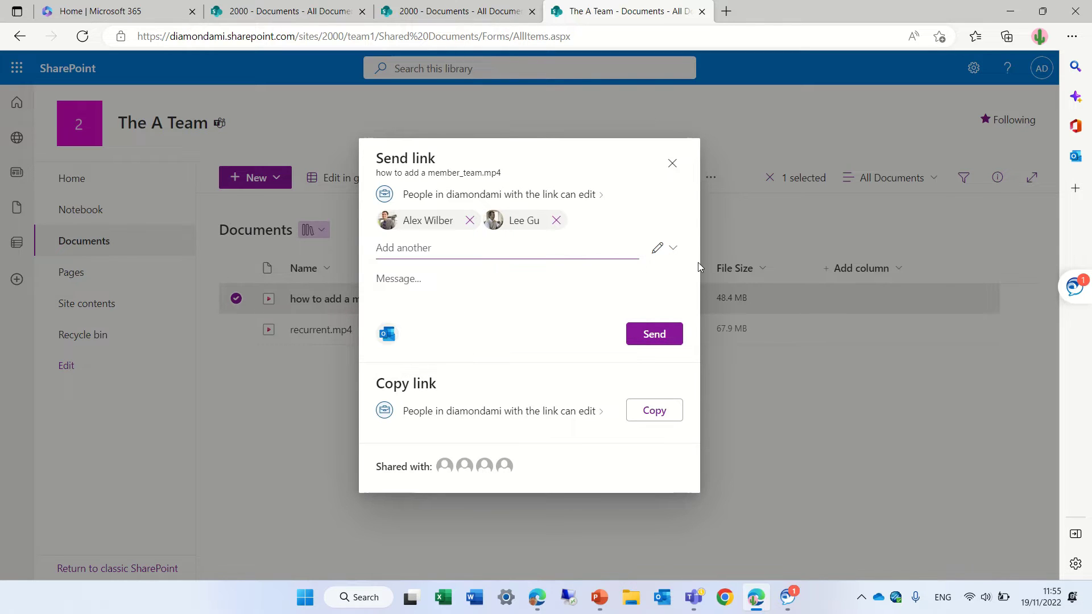
{"action": "left_click", "coordinate": [657, 248]}
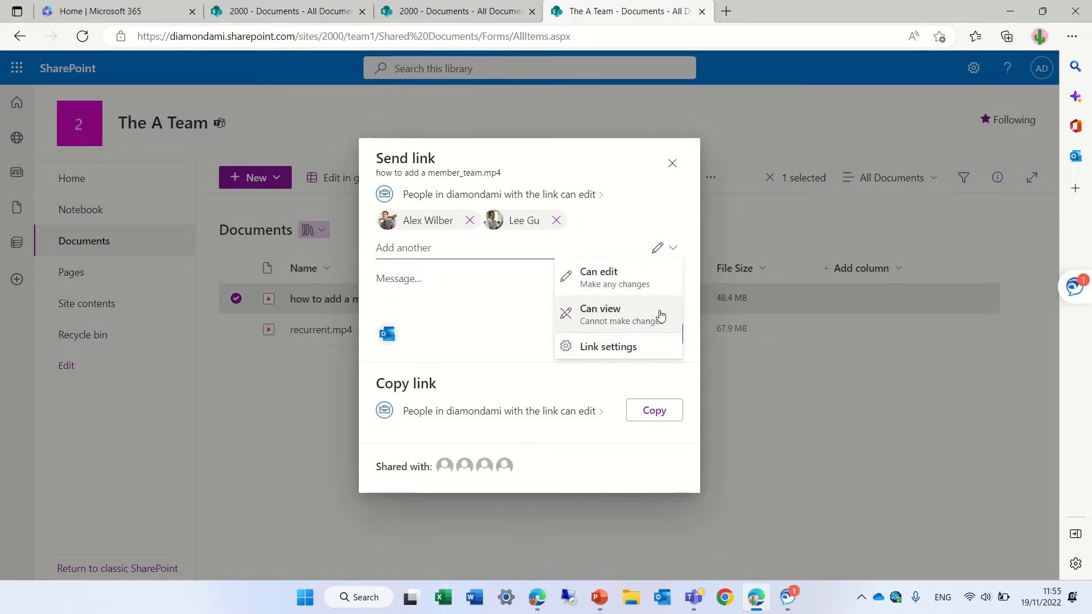
{"action": "left_click", "coordinate": [669, 212]}
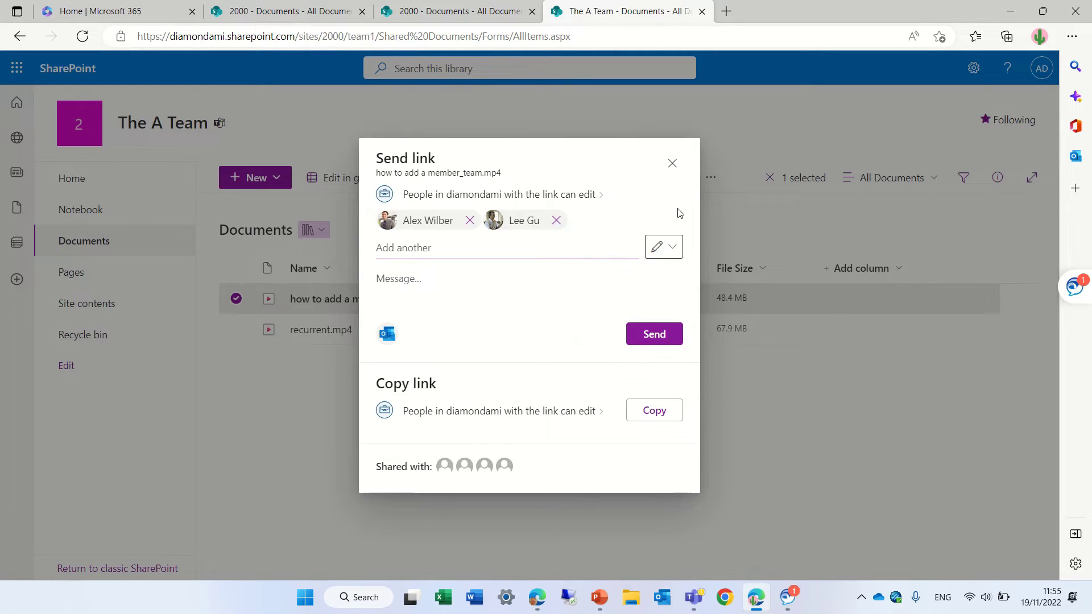
{"action": "left_click", "coordinate": [666, 335]}
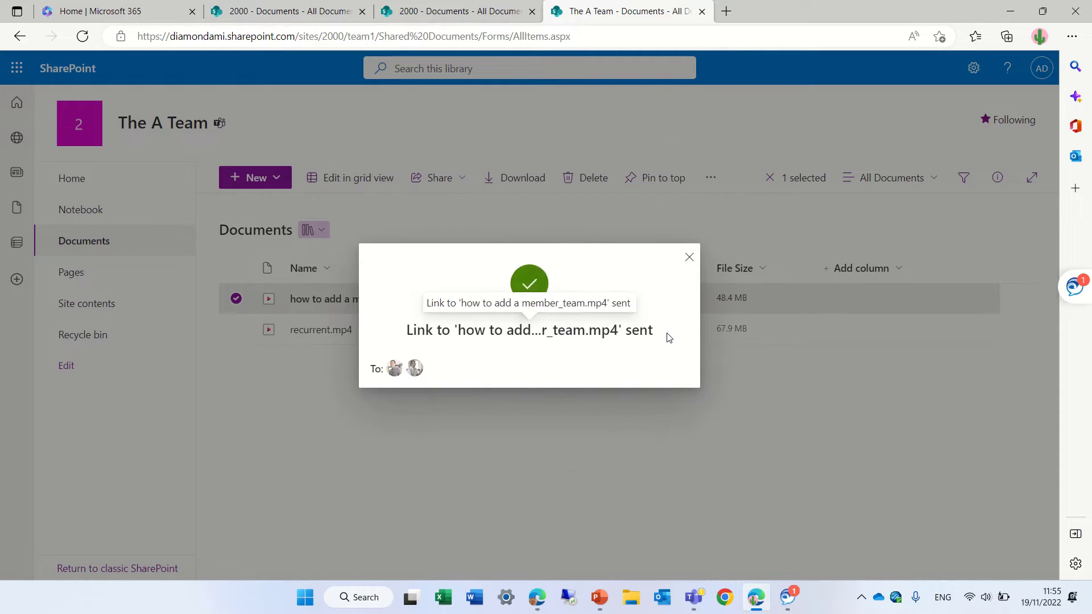
{"action": "left_click", "coordinate": [689, 256]}
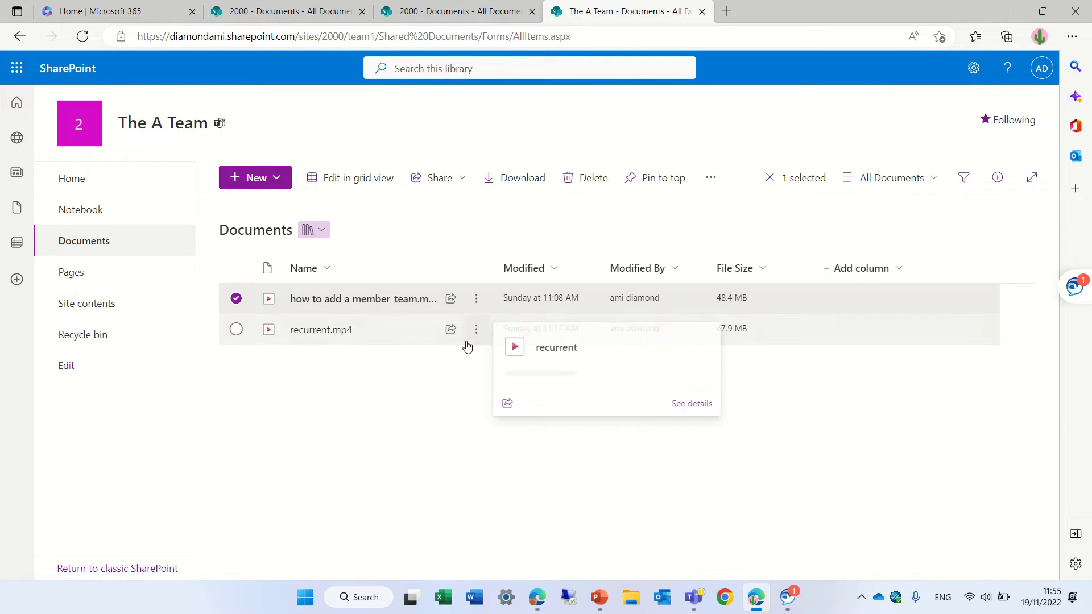
{"action": "left_click", "coordinate": [475, 298]}
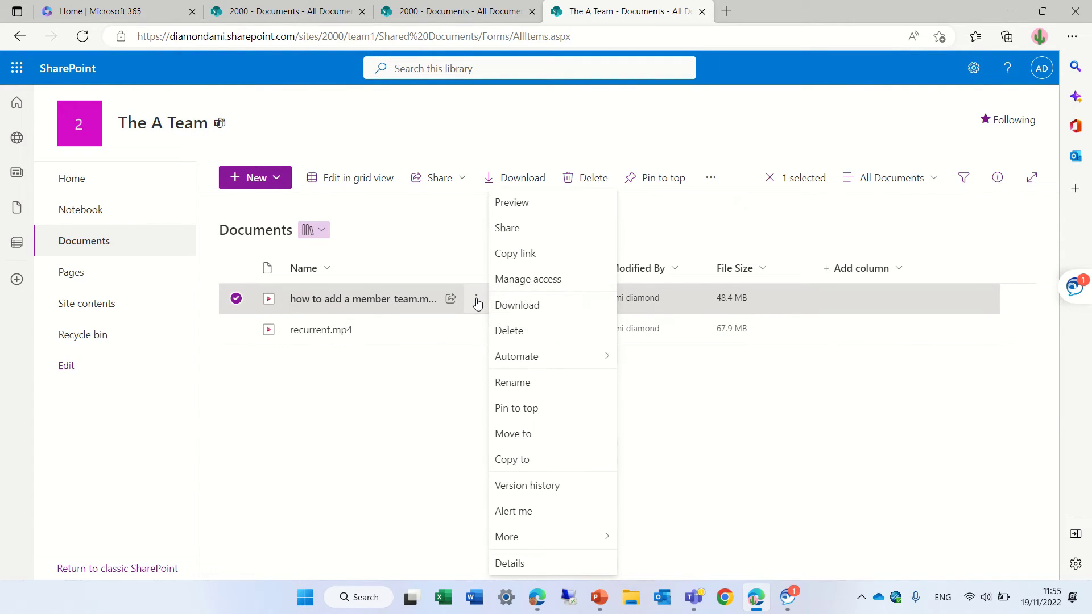
{"action": "left_click", "coordinate": [533, 279]}
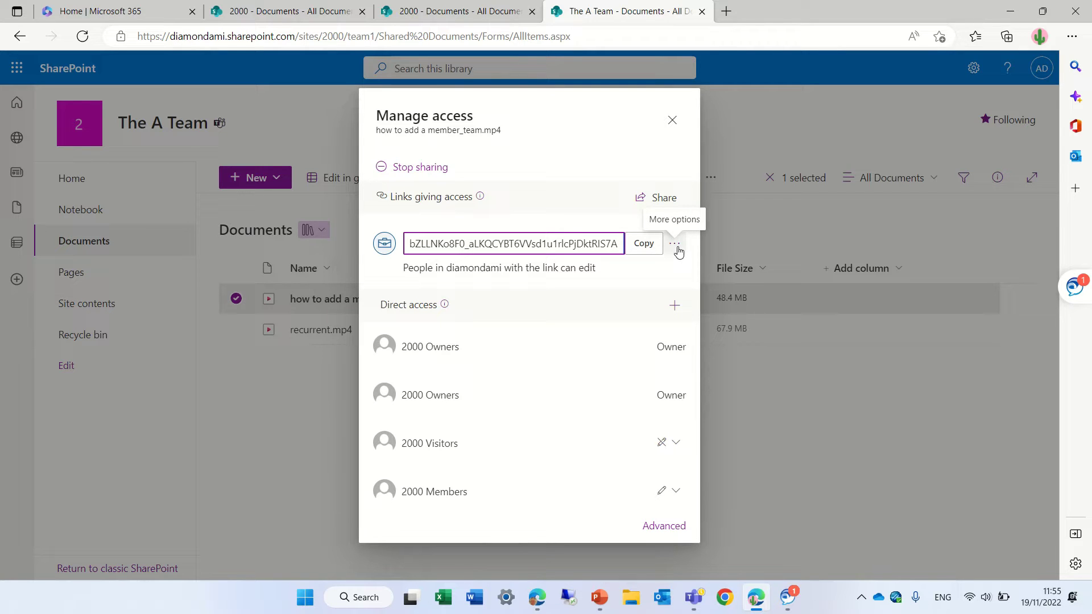
{"action": "left_click", "coordinate": [675, 244]}
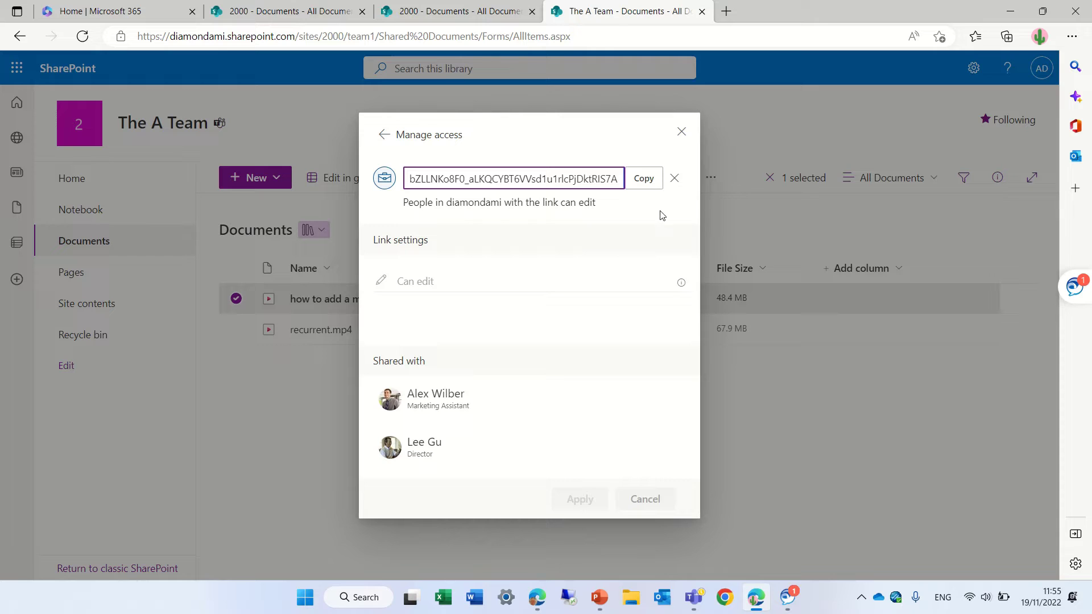
{"action": "left_click", "coordinate": [681, 132]}
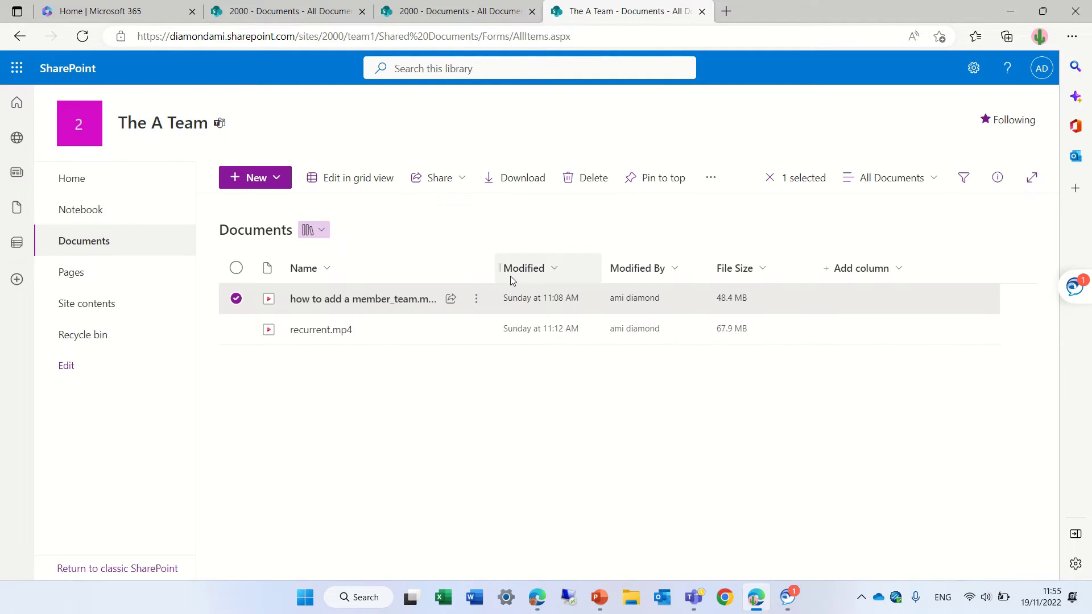
{"action": "left_click", "coordinate": [999, 180]}
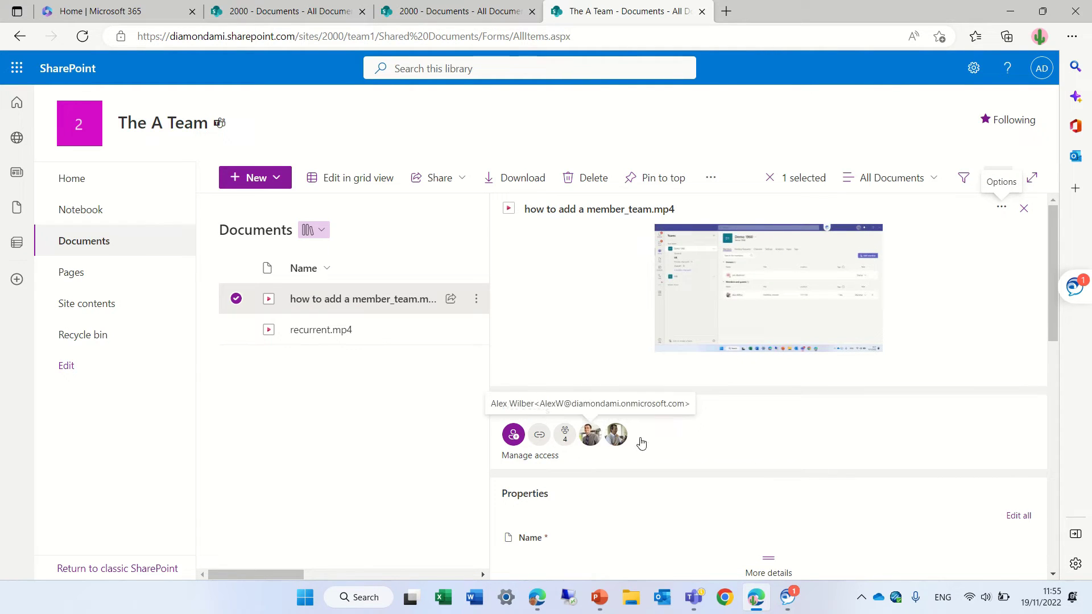
{"action": "left_click", "coordinate": [1025, 209]}
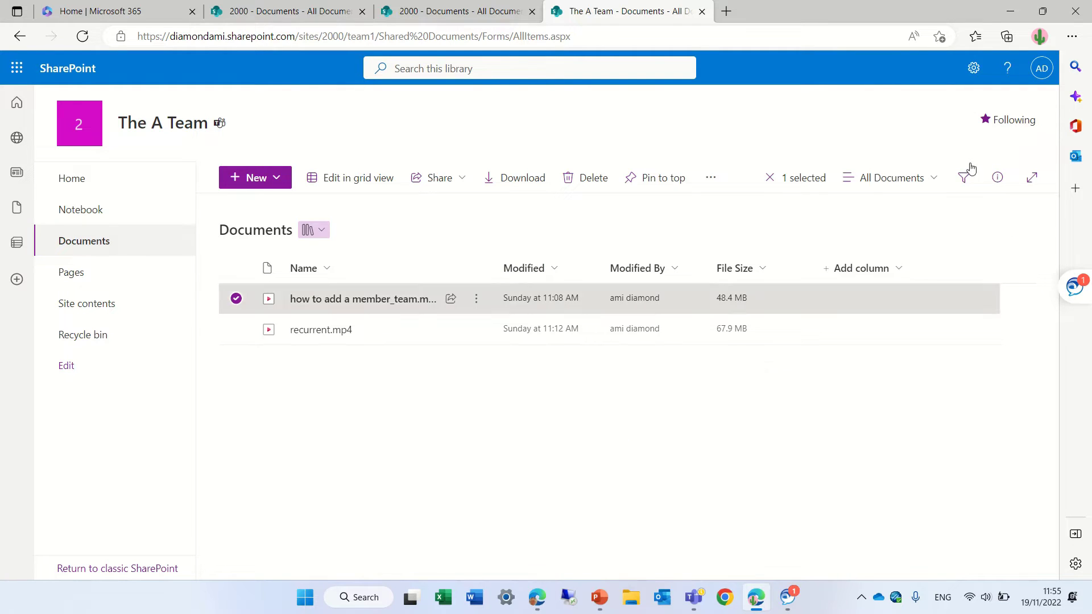
Step: Edit the All Documents view to include the Shared With column
{"action": "left_click", "coordinate": [925, 181]}
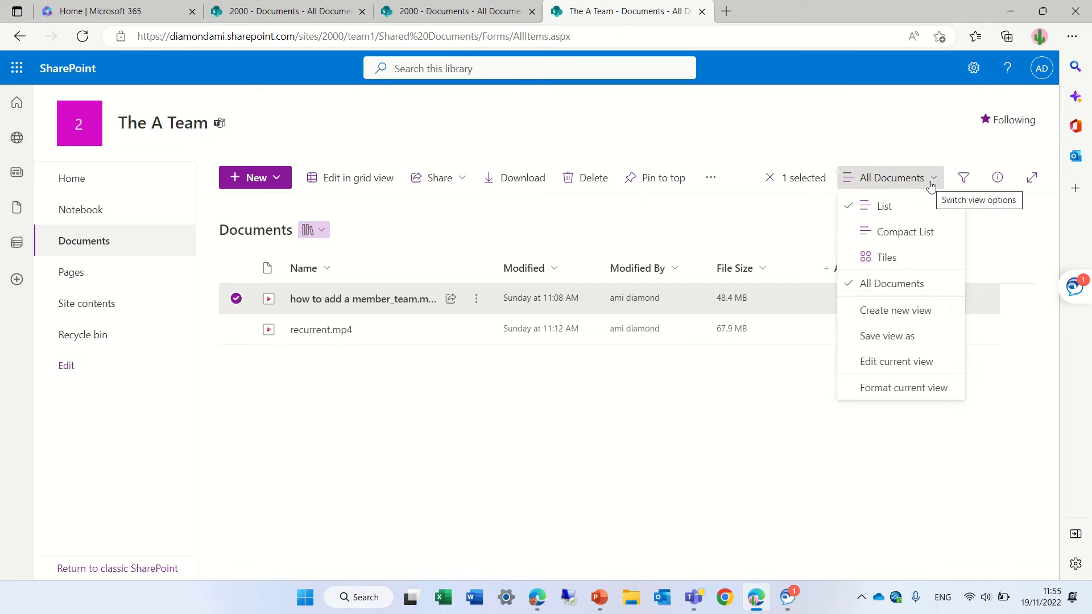
{"action": "left_click", "coordinate": [935, 363]}
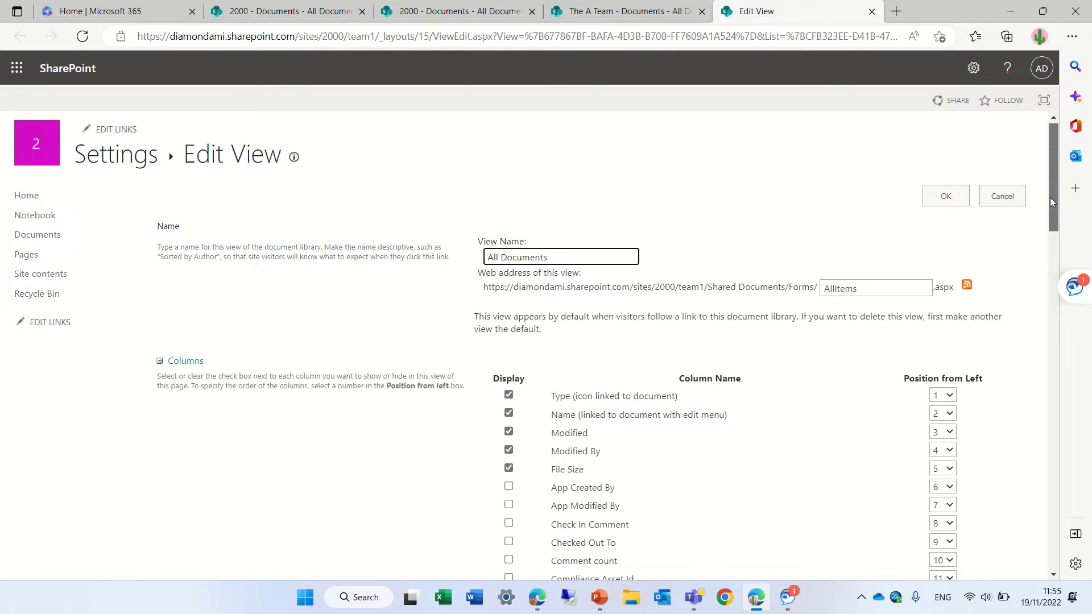
{"action": "left_click_drag", "start_coordinate": [1049, 196], "coordinate": [1044, 310]}
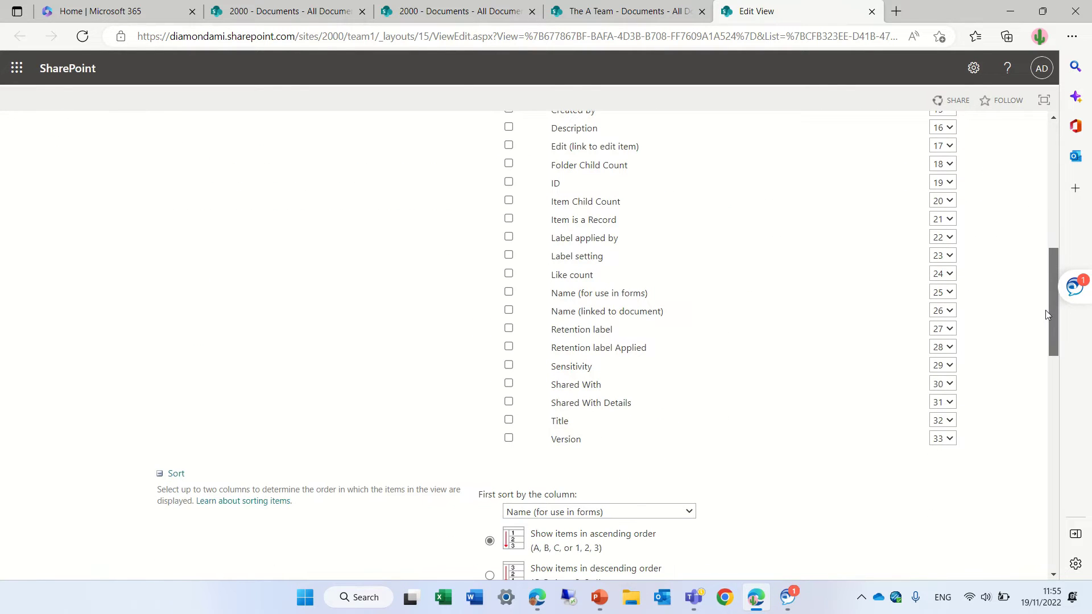
{"action": "left_click", "coordinate": [509, 384]}
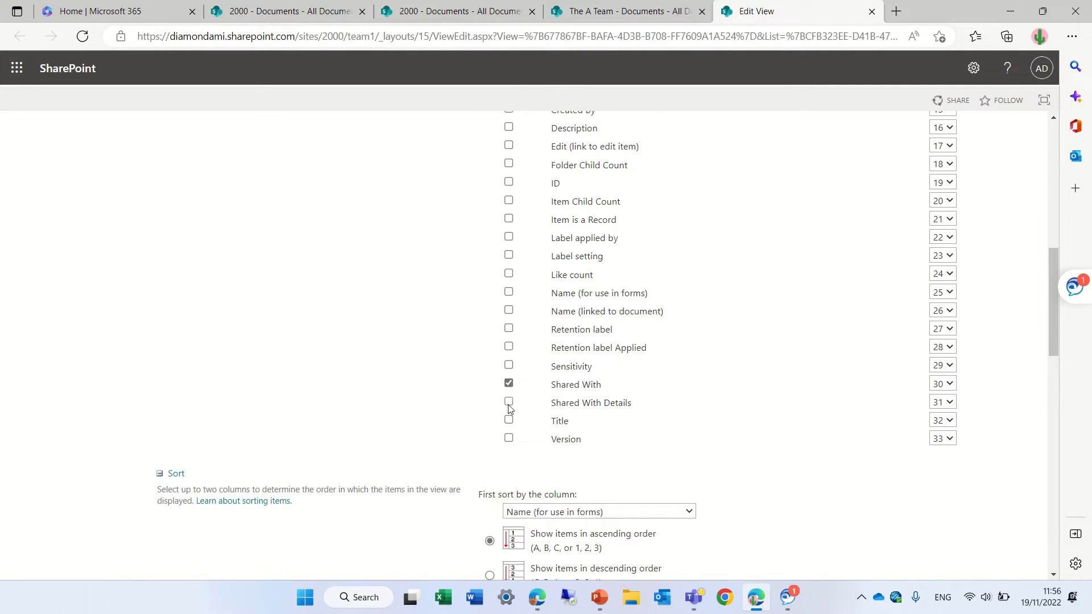
{"action": "left_click_drag", "start_coordinate": [1047, 342], "coordinate": [1051, 183]}
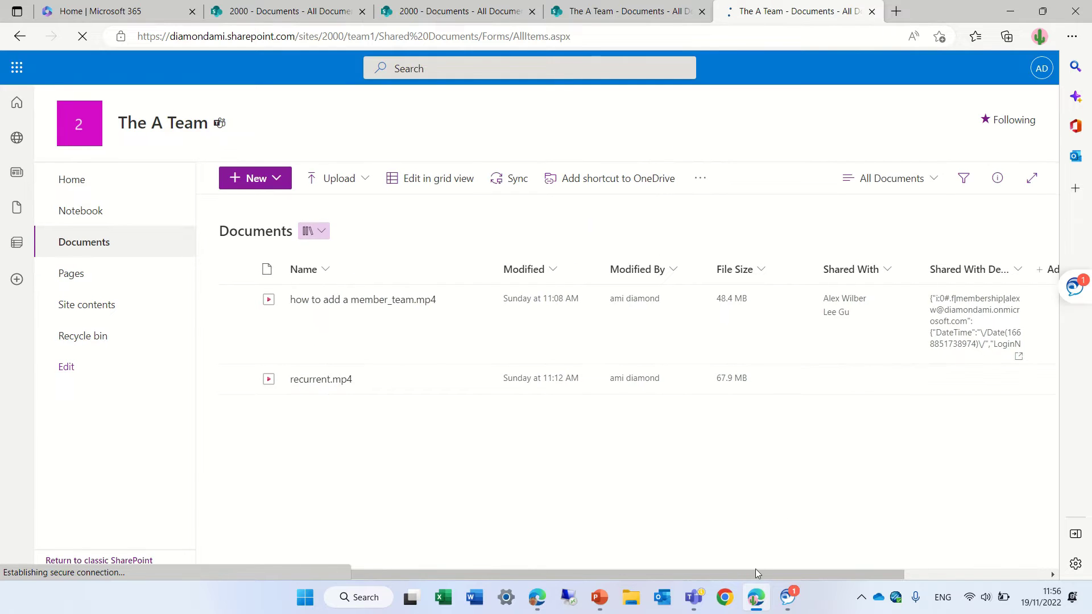
{"action": "left_click_drag", "start_coordinate": [755, 574], "coordinate": [892, 574]}
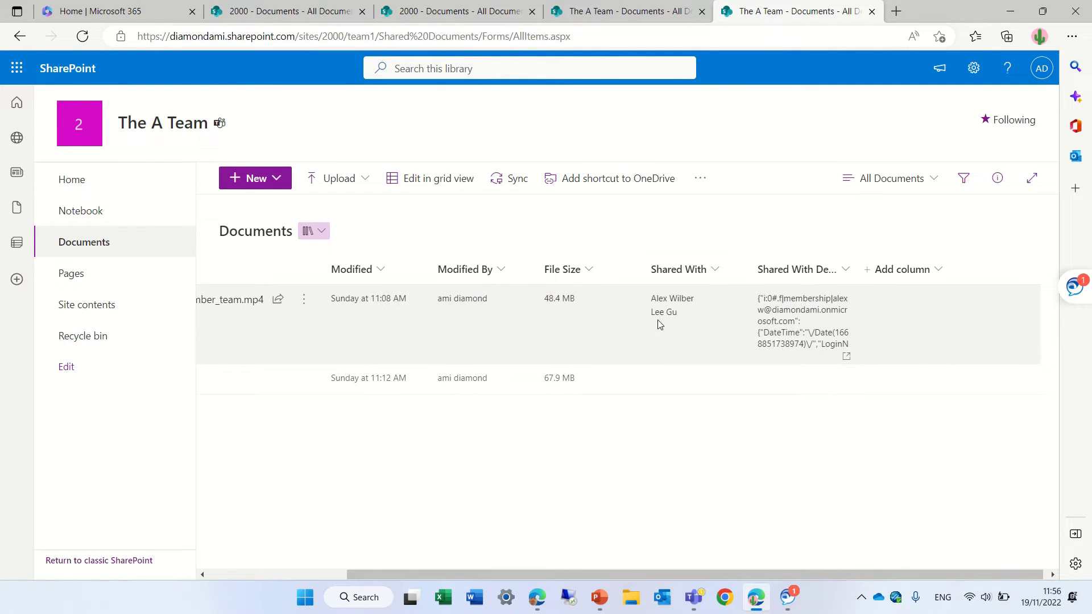
Step: Widen the Shared With Details column twice so Alex Wilber and Lee Gu are readable
{"action": "left_click_drag", "start_coordinate": [855, 256], "coordinate": [1084, 260]}
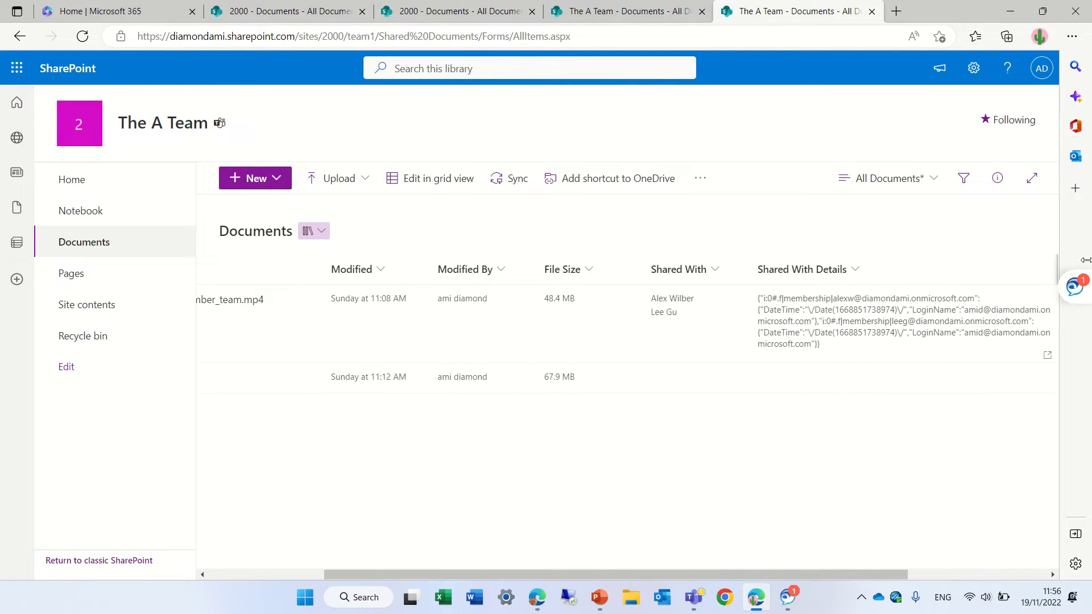
{"action": "left_click_drag", "start_coordinate": [833, 573], "coordinate": [911, 577]}
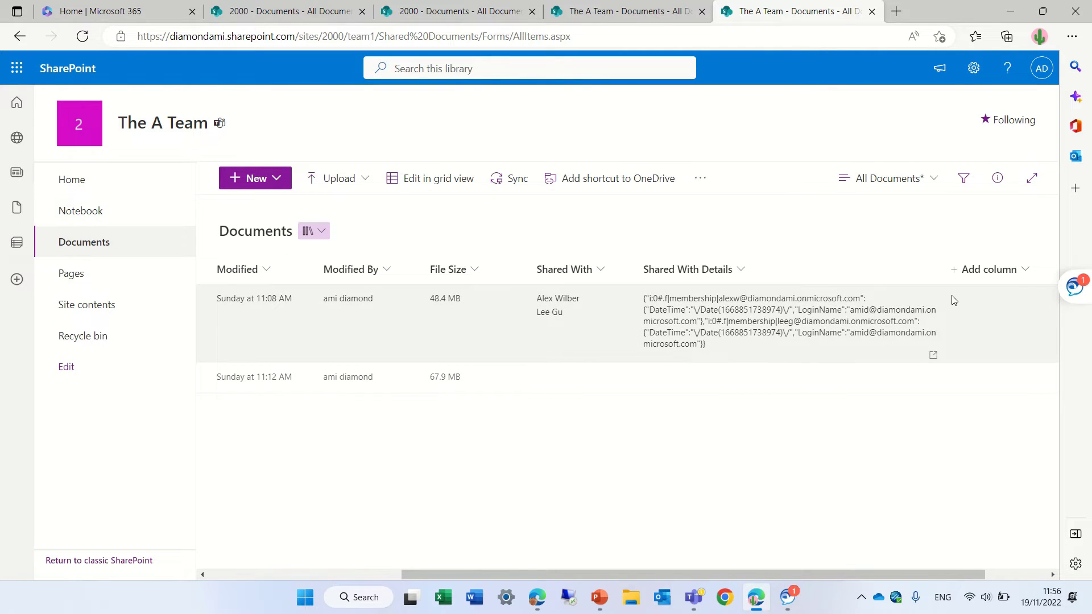
{"action": "mouse_move", "coordinate": [945, 269]}
{"action": "left_mouse_down"}
{"action": "mouse_move", "coordinate": [1061, 269]}
{"action": "mouse_move", "coordinate": [827, 309]}
{"action": "left_mouse_up"}
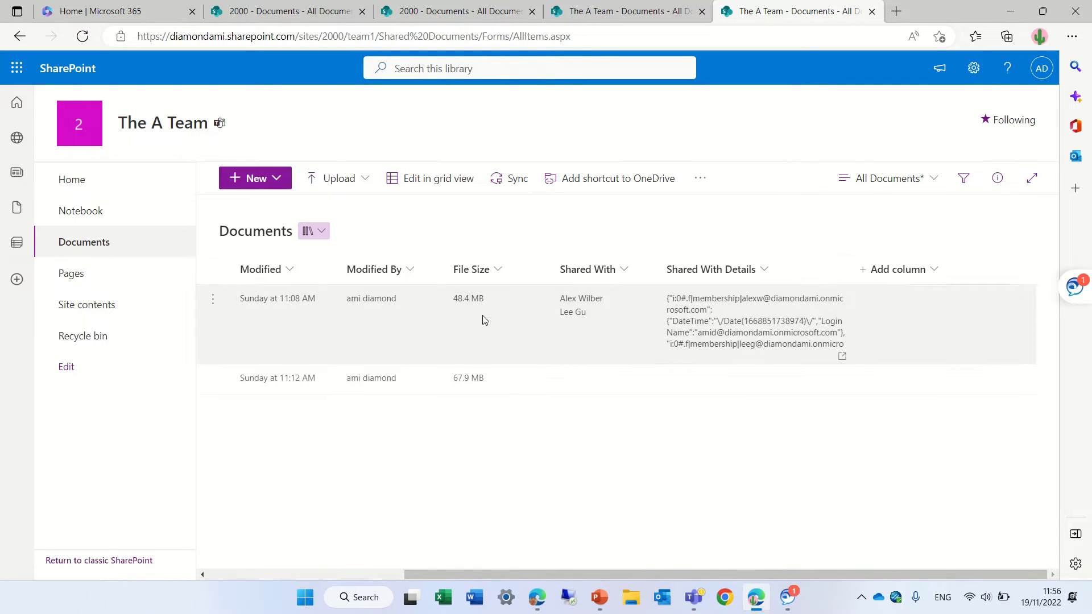
{"action": "left_click_drag", "start_coordinate": [506, 573], "coordinate": [275, 572]}
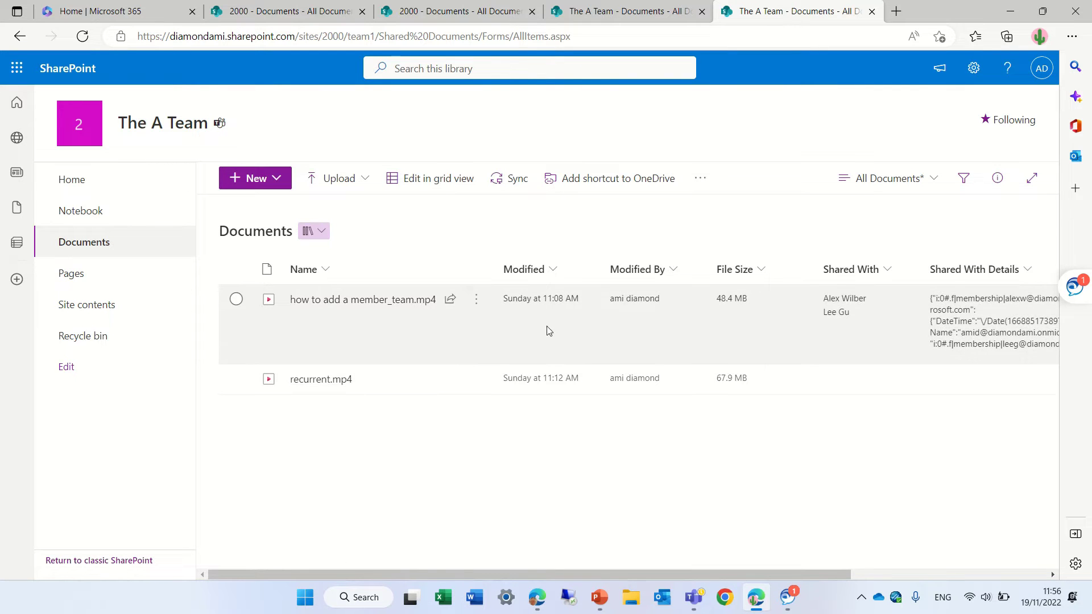
Step: Grant Megan Bowen Can view direct access to the how-to video via Manage access
{"action": "left_click", "coordinate": [474, 306]}
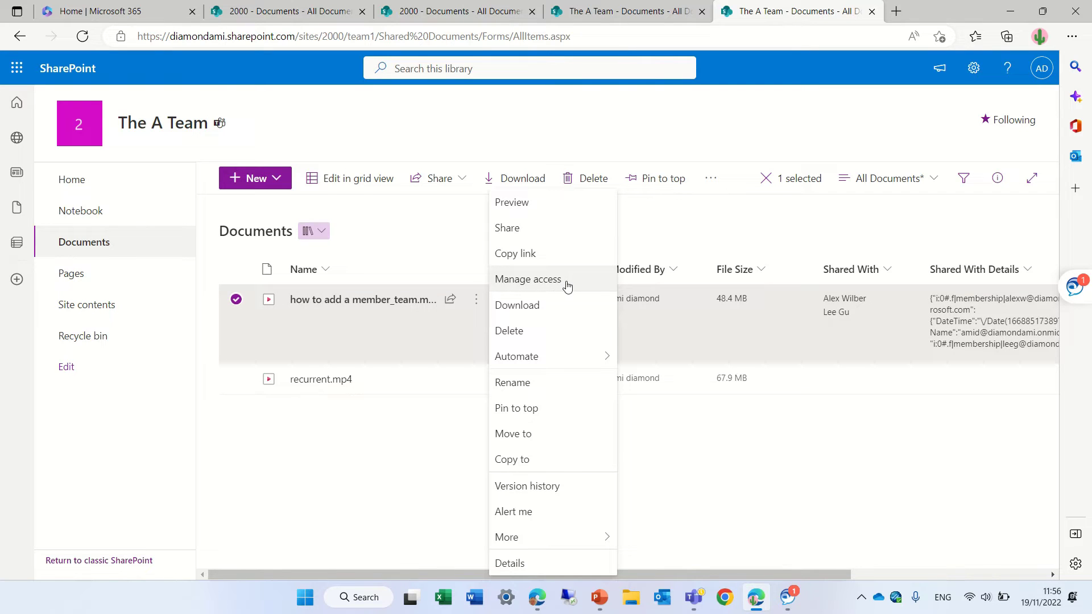
{"action": "left_click", "coordinate": [565, 285]}
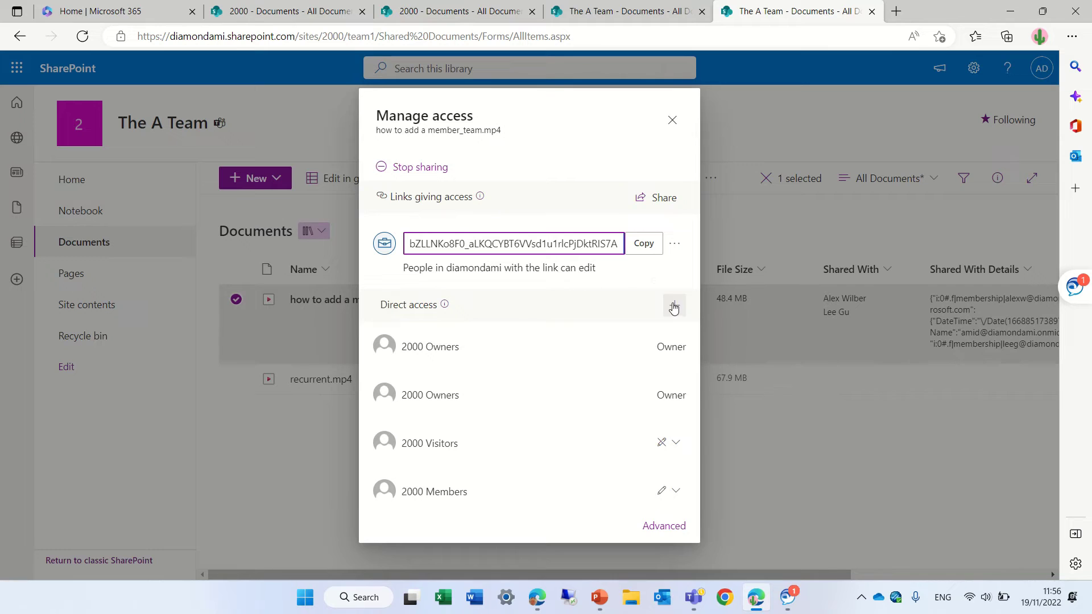
{"action": "left_click", "coordinate": [675, 308]}
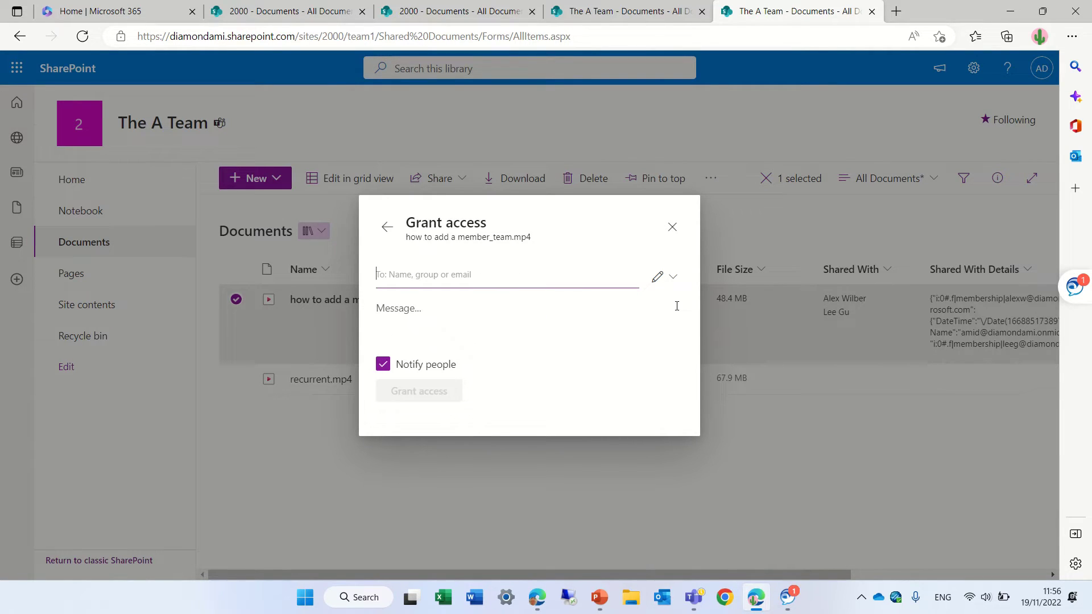
{"action": "type", "text": "me"}
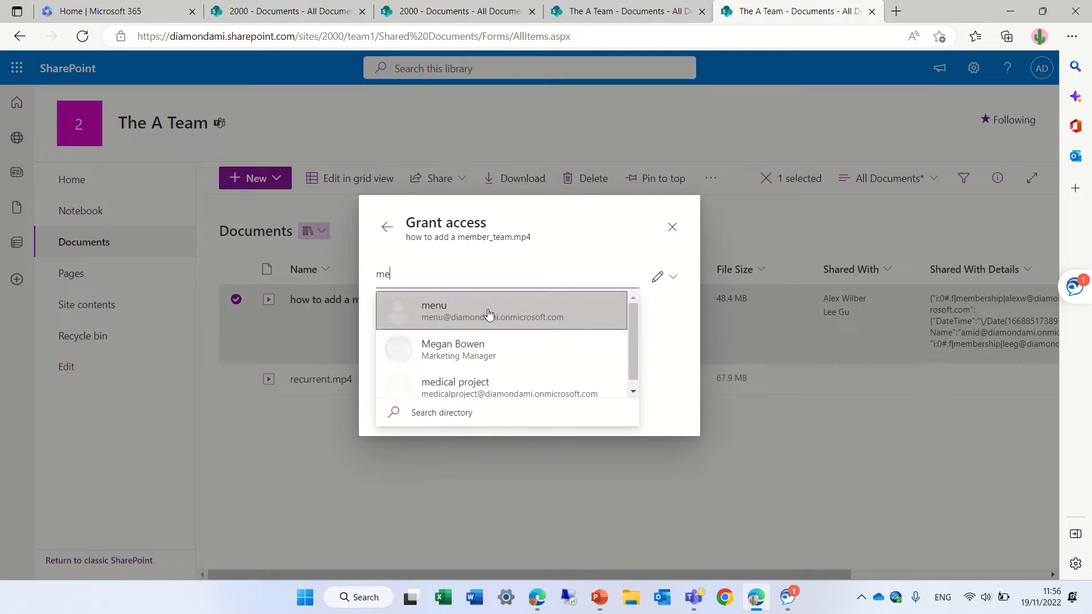
{"action": "left_click", "coordinate": [491, 360]}
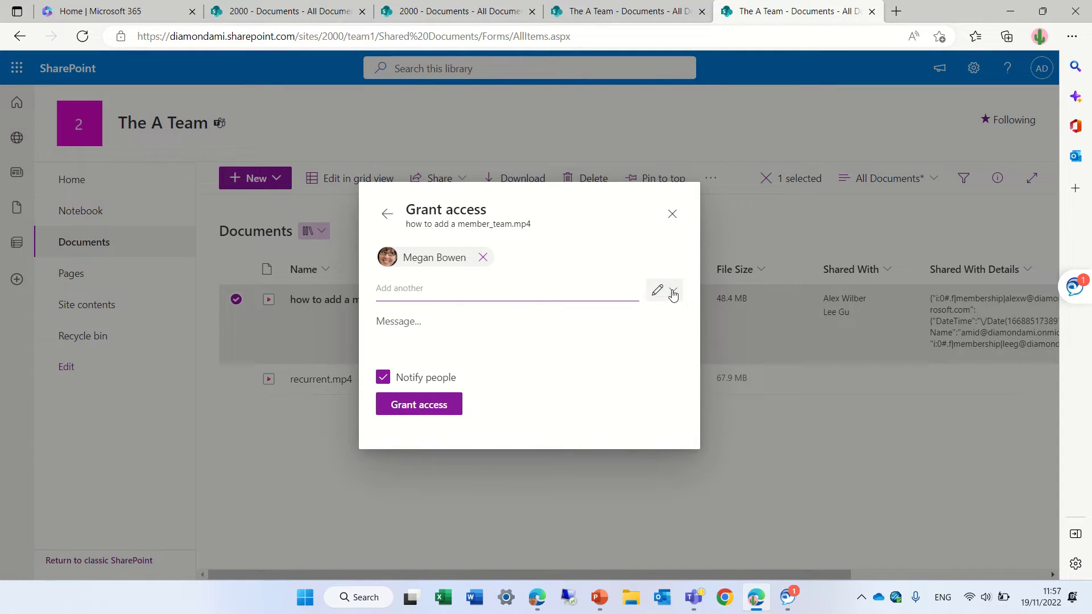
{"action": "left_click", "coordinate": [672, 290]}
{"action": "left_click", "coordinate": [626, 348]}
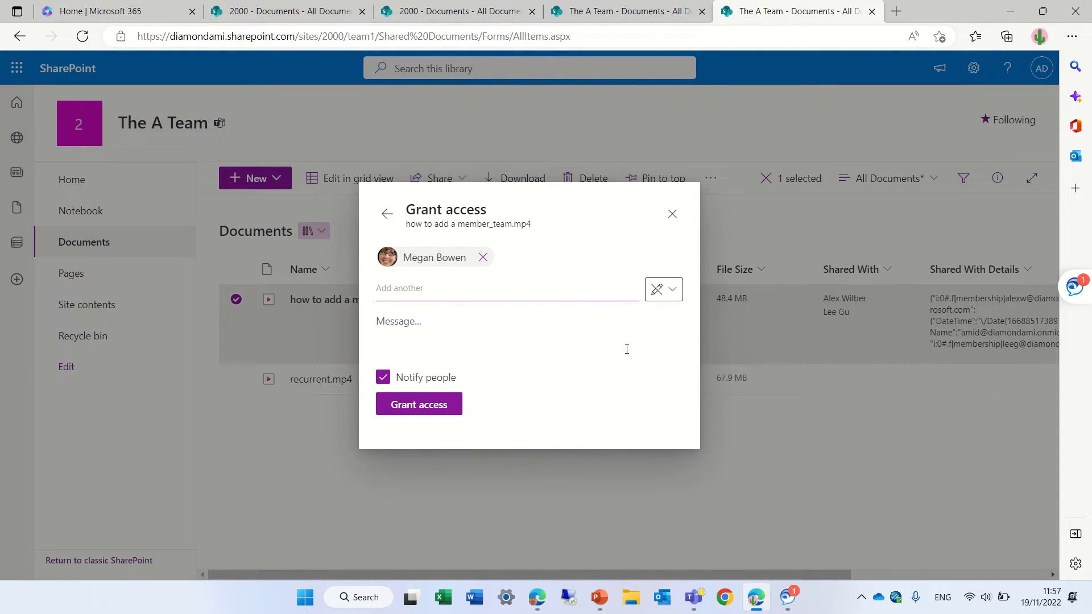
{"action": "left_click", "coordinate": [438, 404]}
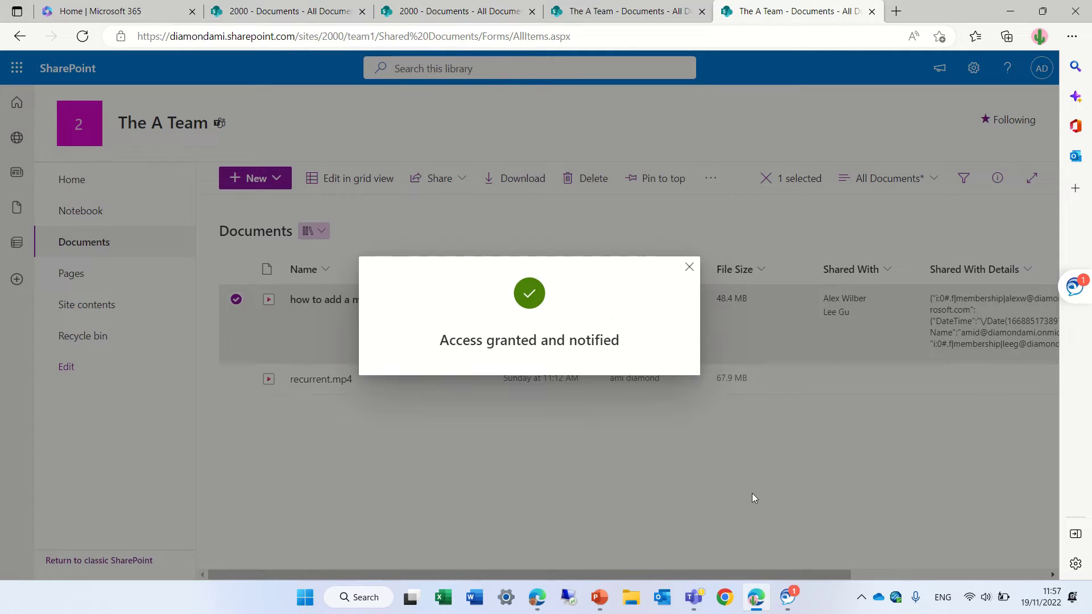
{"action": "left_click", "coordinate": [689, 267]}
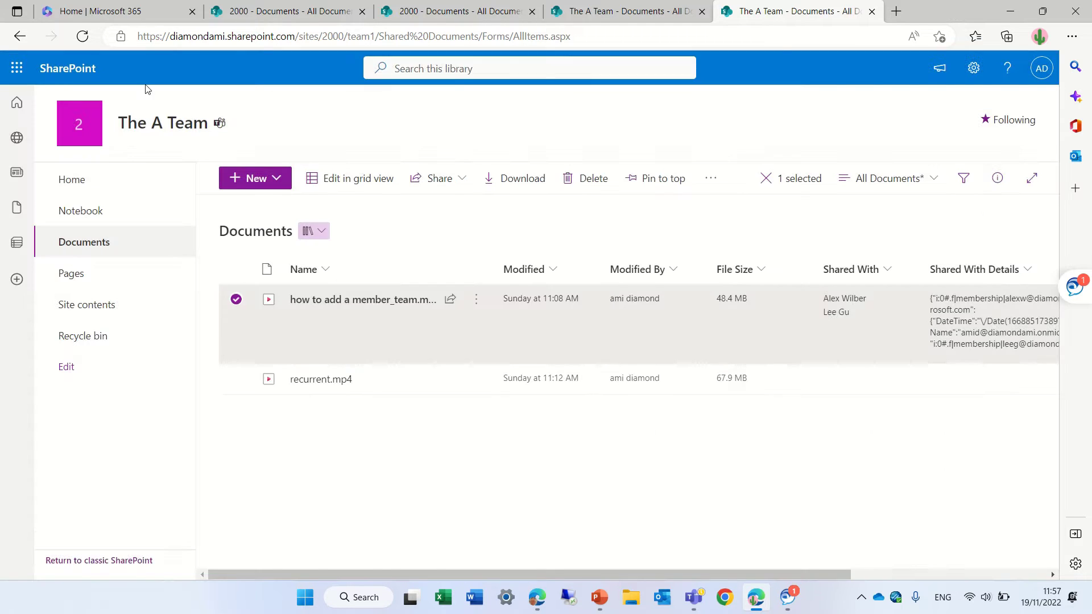
Step: Reload the library and bring up the how-to video's actions menu
{"action": "left_click", "coordinate": [82, 36]}
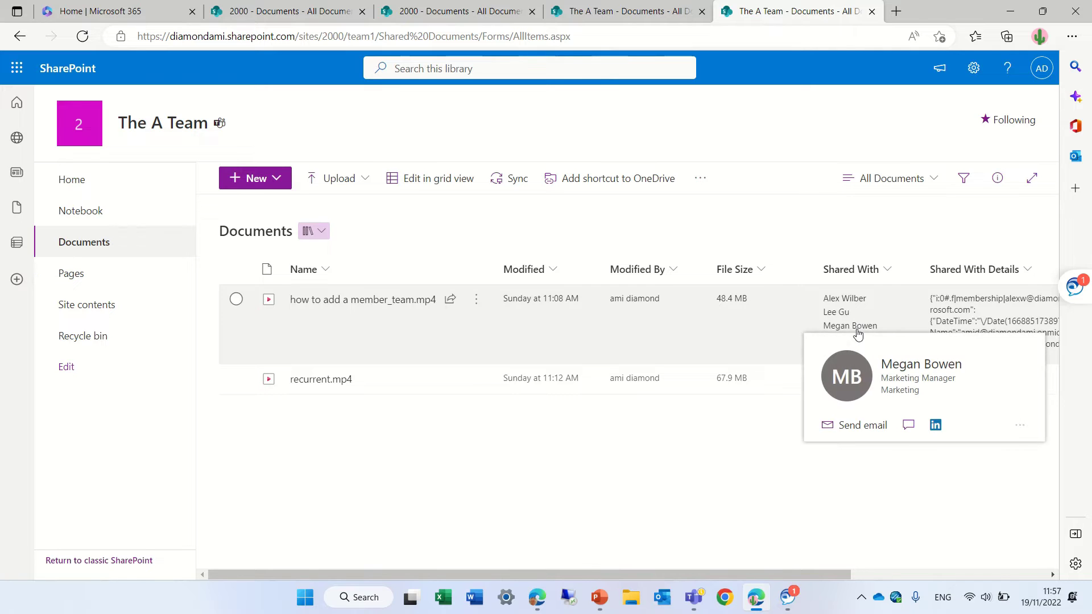
{"action": "mouse_move", "coordinate": [816, 325]}
{"action": "left_click", "coordinate": [477, 300]}
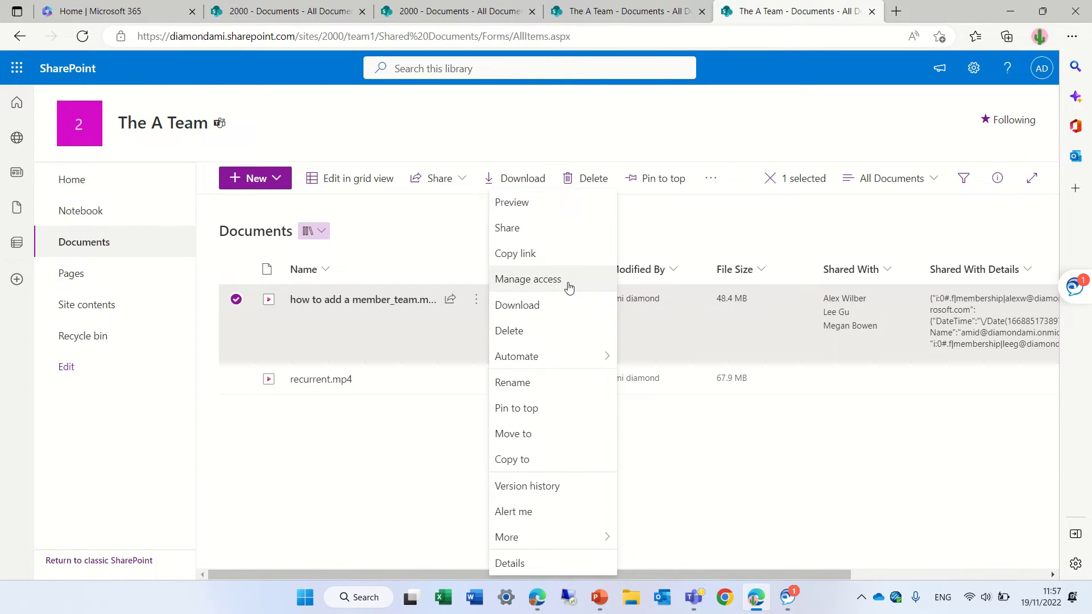
Step: Open Manage access for the how-to video to reach its Advanced permissions page
{"action": "left_click", "coordinate": [569, 289]}
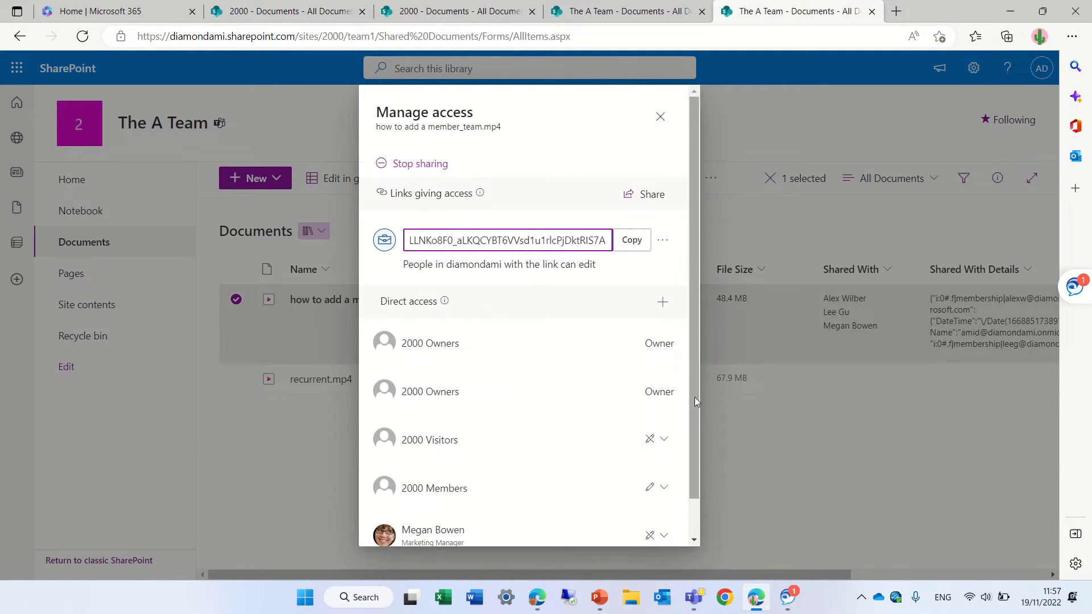
{"action": "scroll", "coordinate": [695, 401], "scroll_direction": "down", "scroll_amount": 2}
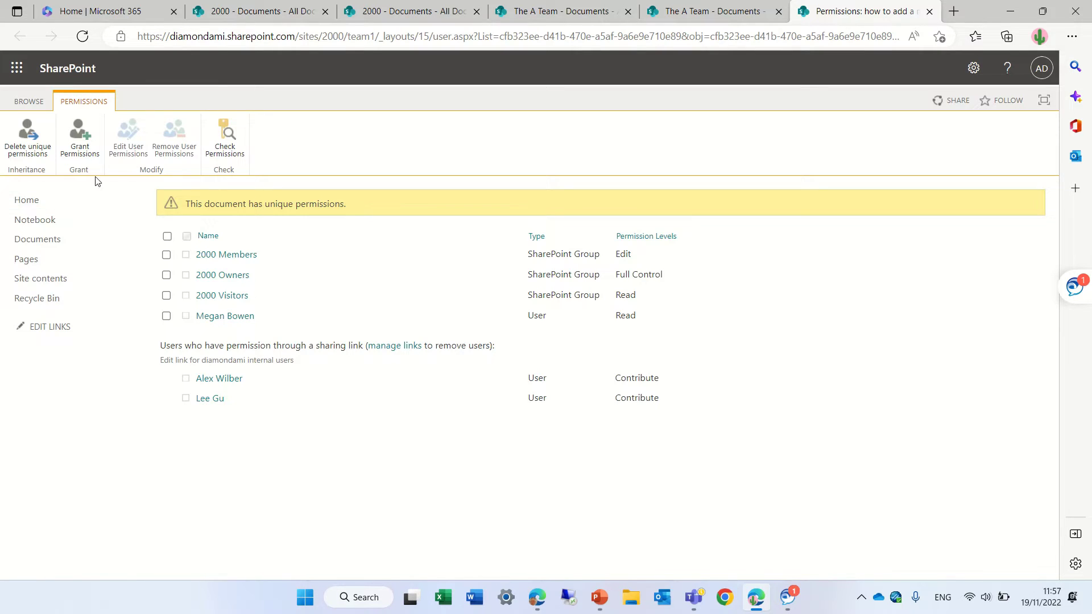
{"action": "left_click", "coordinate": [78, 128]}
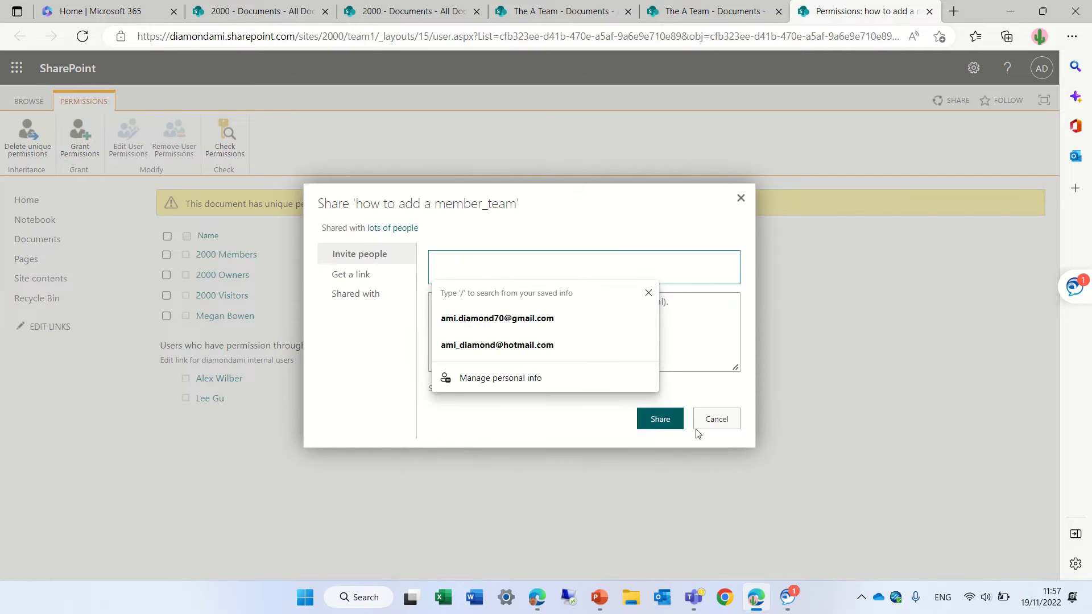
{"action": "type", "text": "amid"}
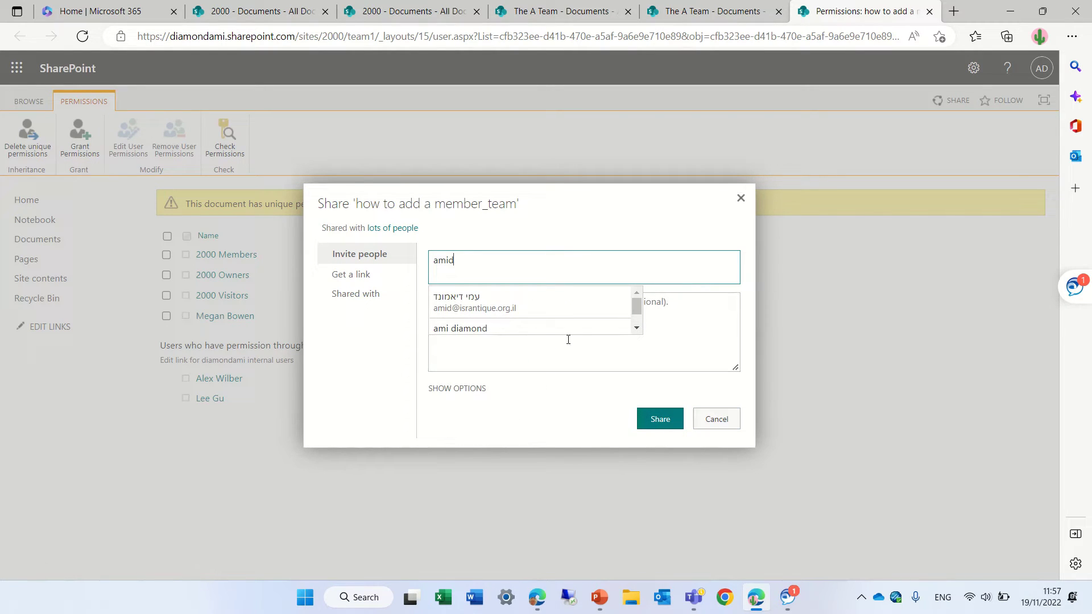
{"action": "left_click", "coordinate": [526, 302]}
{"action": "left_click", "coordinate": [671, 420]}
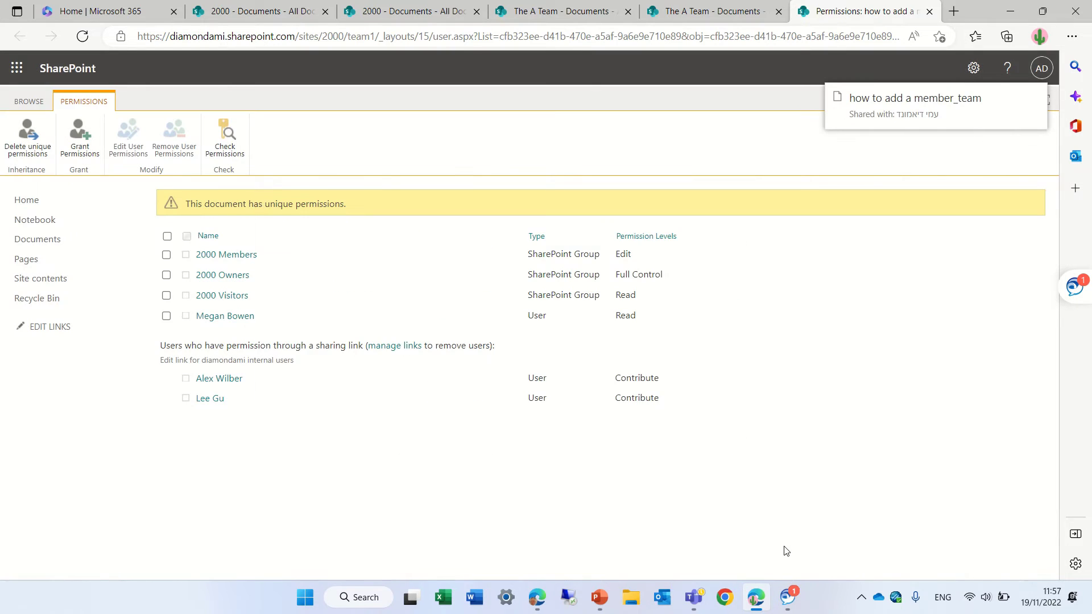
{"action": "left_click", "coordinate": [81, 39]}
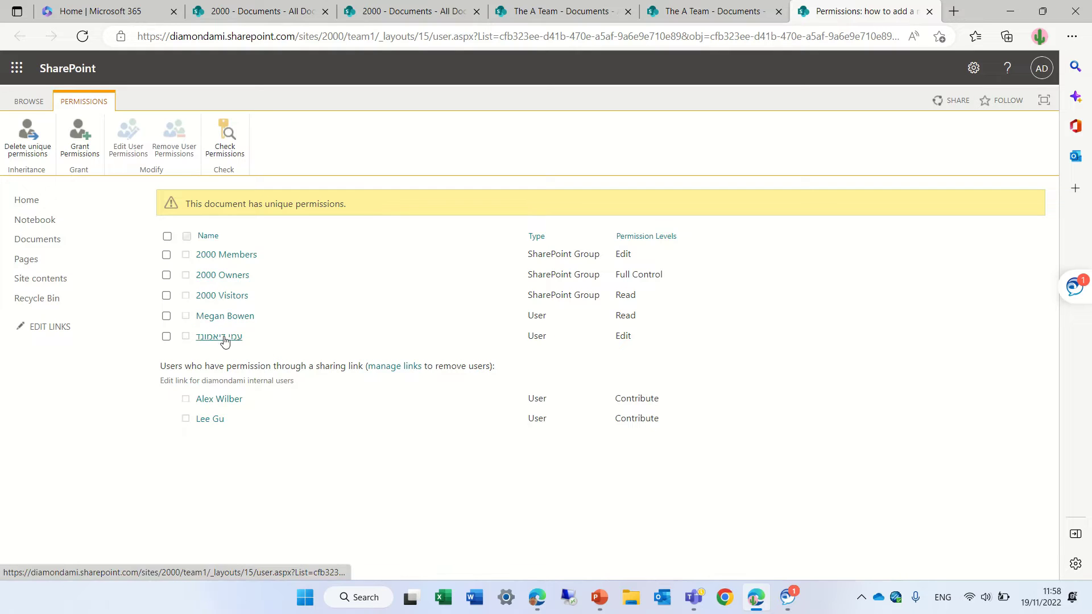
Step: Go back to the Documents library, where Shared With now lists four people
{"action": "left_click", "coordinate": [55, 242]}
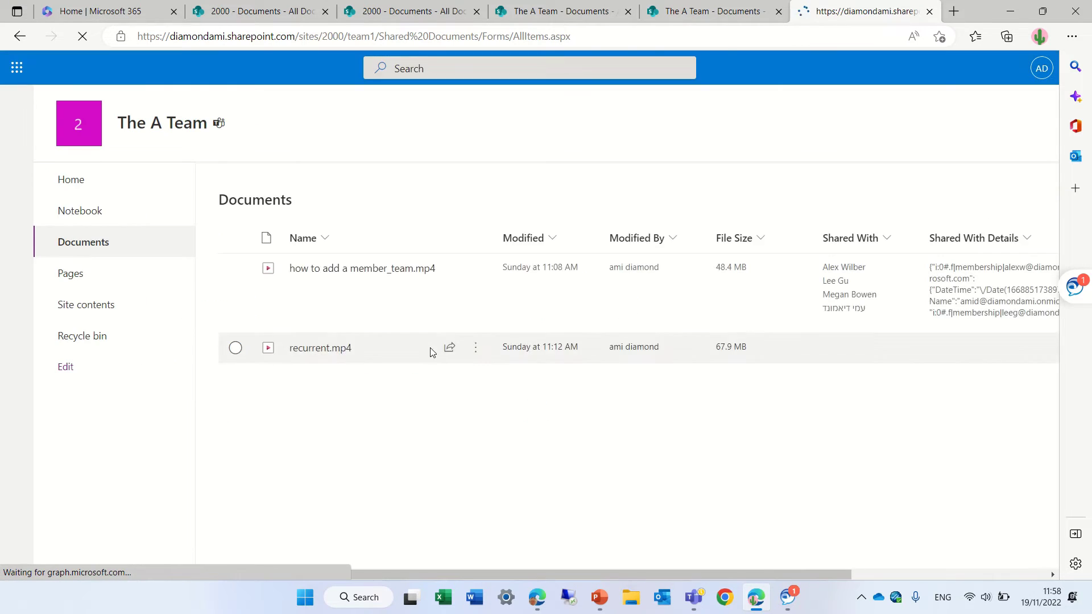